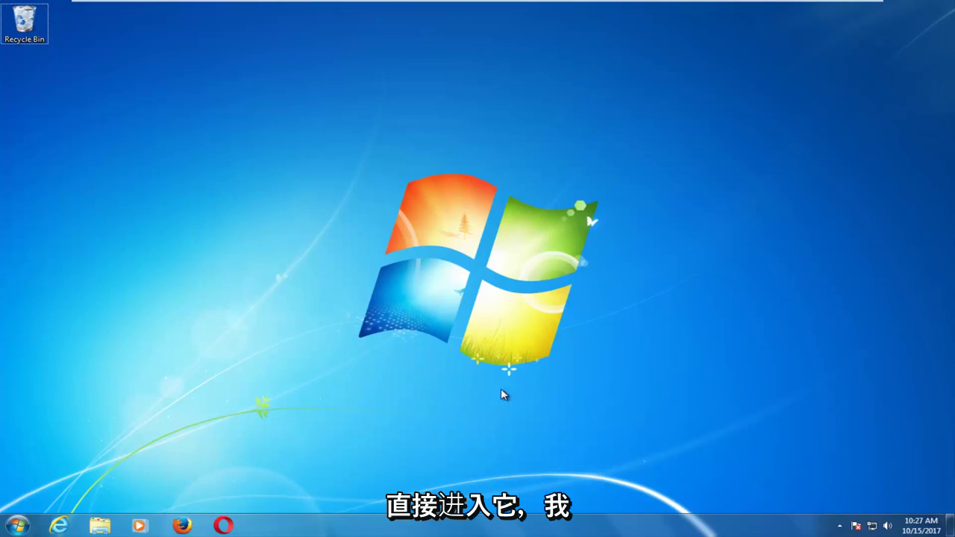
# Open Device Manager by searching 'device manager' from the Start menu.
pyautogui.click(4, 529)
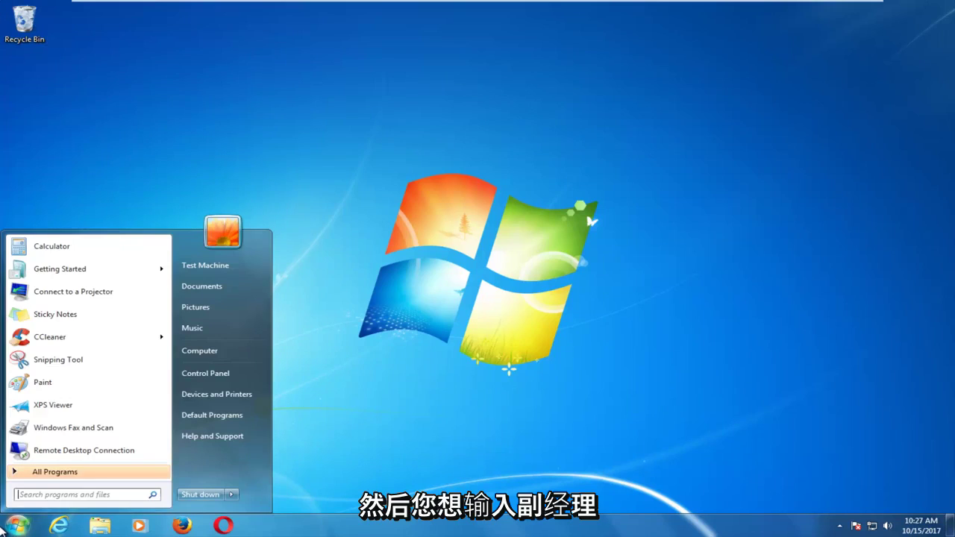
pyautogui.write('device manager')
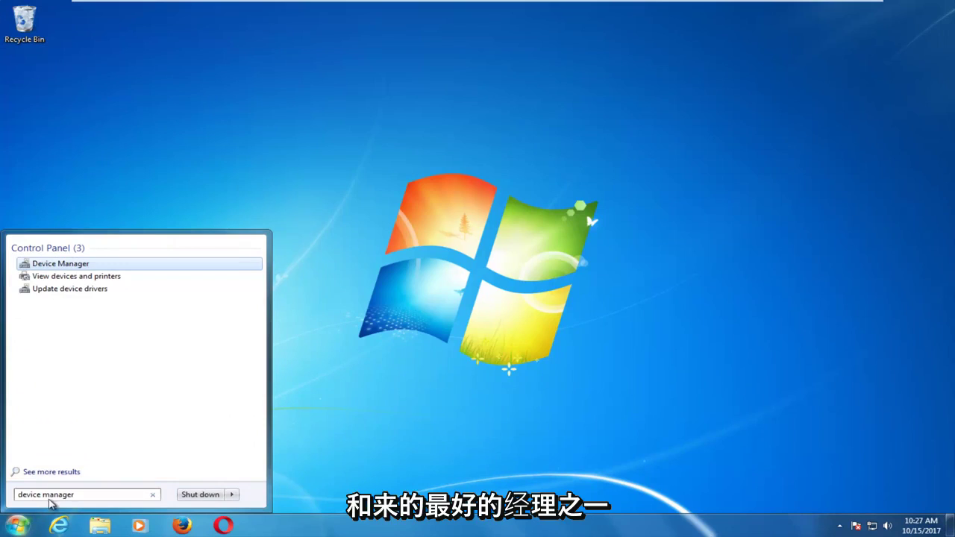
pyautogui.click(60, 265)
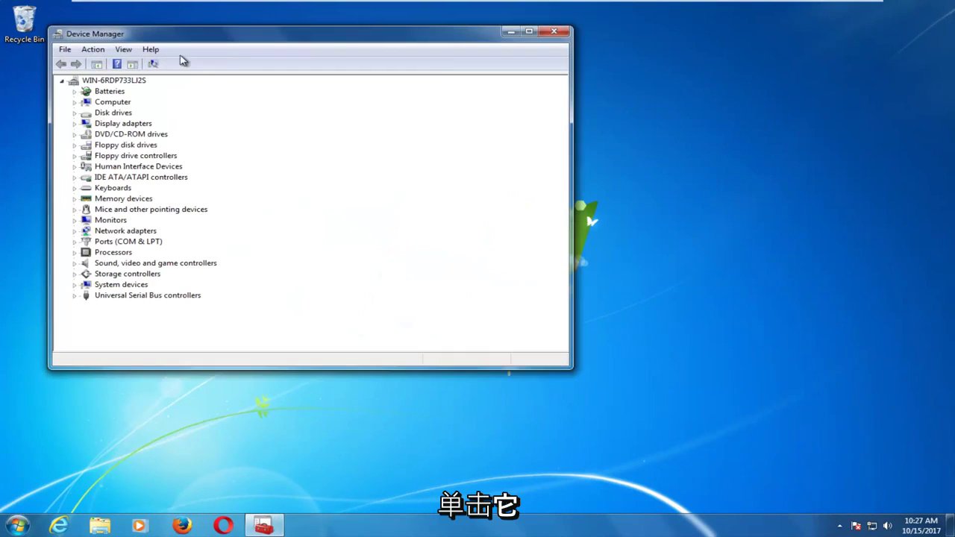
# Move and enlarge the Device Manager window, then expand Keyboards and select Standard PS/2 Keyboard.
pyautogui.moveTo(184, 37); pyautogui.dragTo(291, 42)
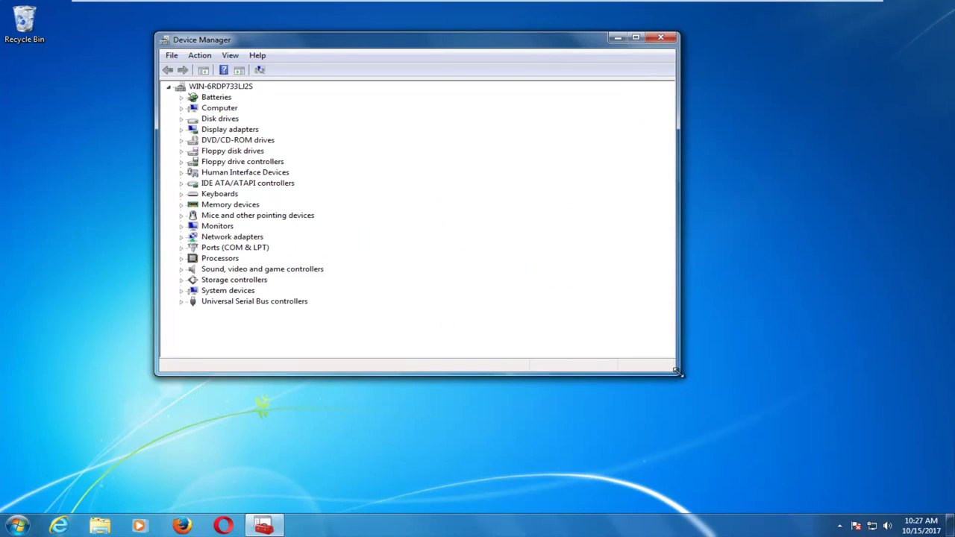
pyautogui.moveTo(678, 373); pyautogui.dragTo(779, 447)
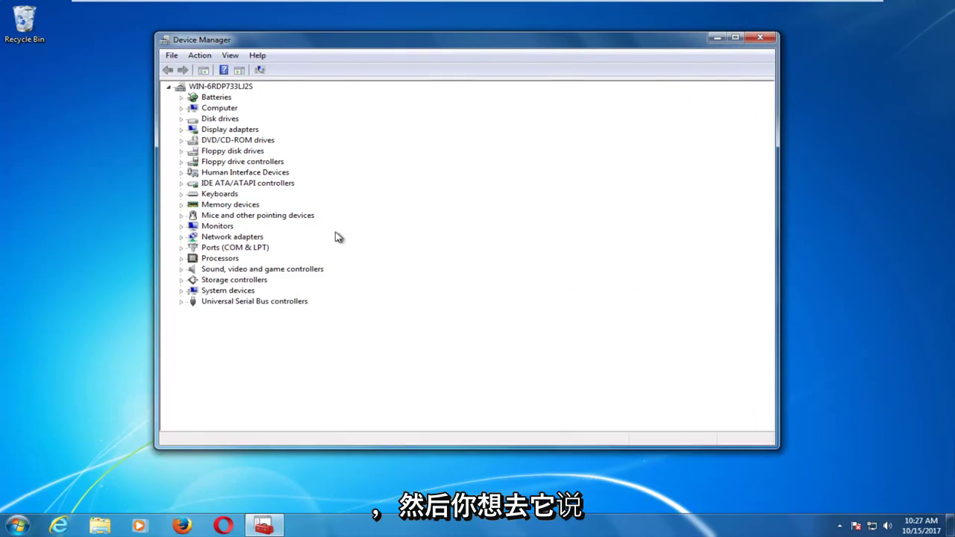
pyautogui.click(209, 196)
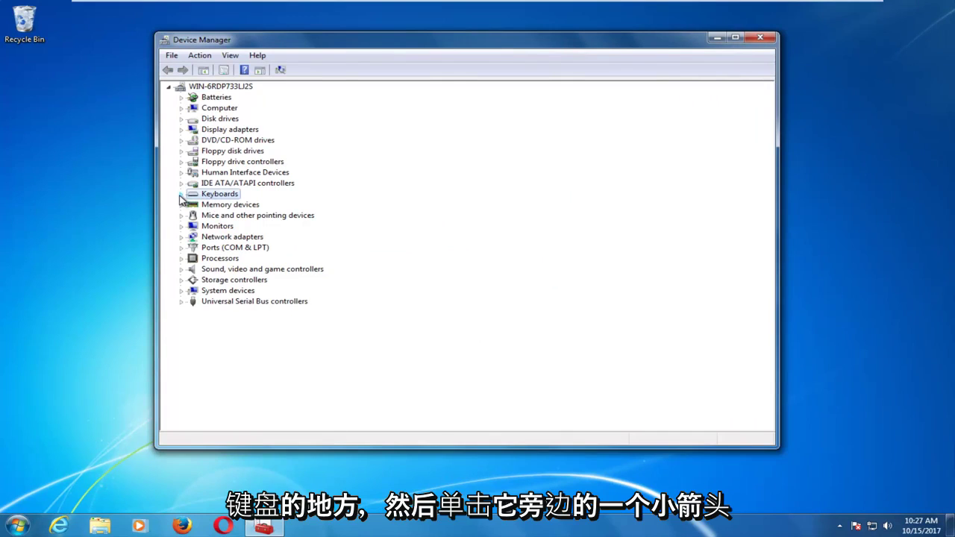
pyautogui.click(181, 196)
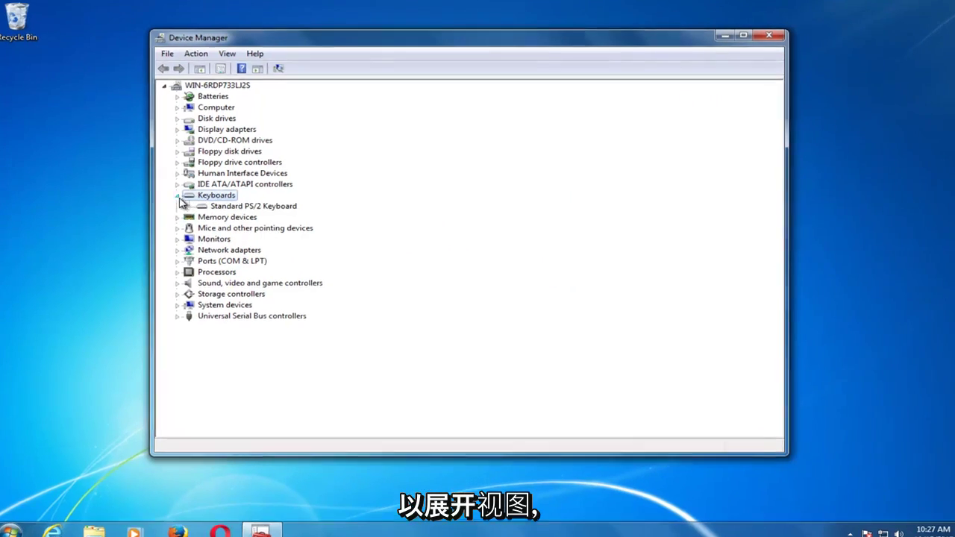
pyautogui.click(233, 206)
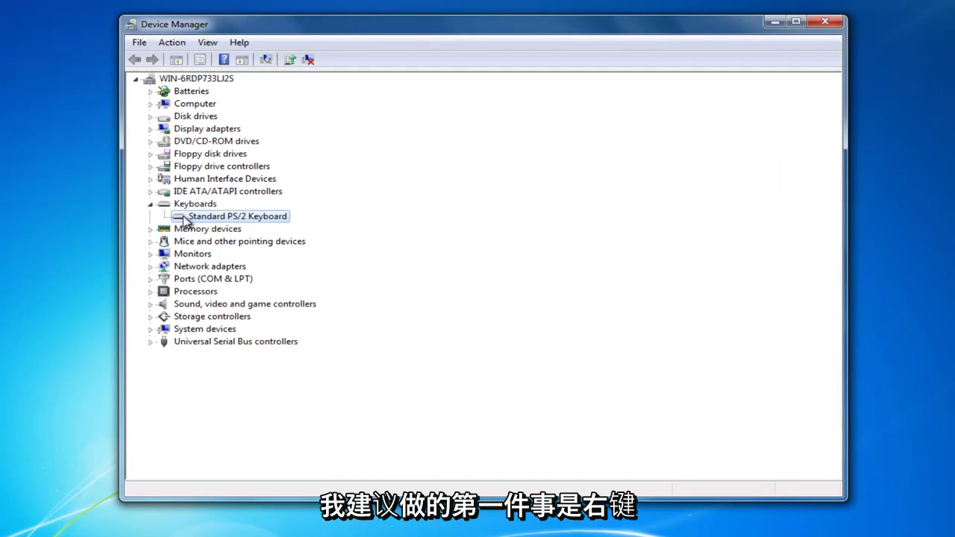
# Have Windows search automatically for updated Standard PS/2 Keyboard driver software.
pyautogui.rightClick(184, 221)
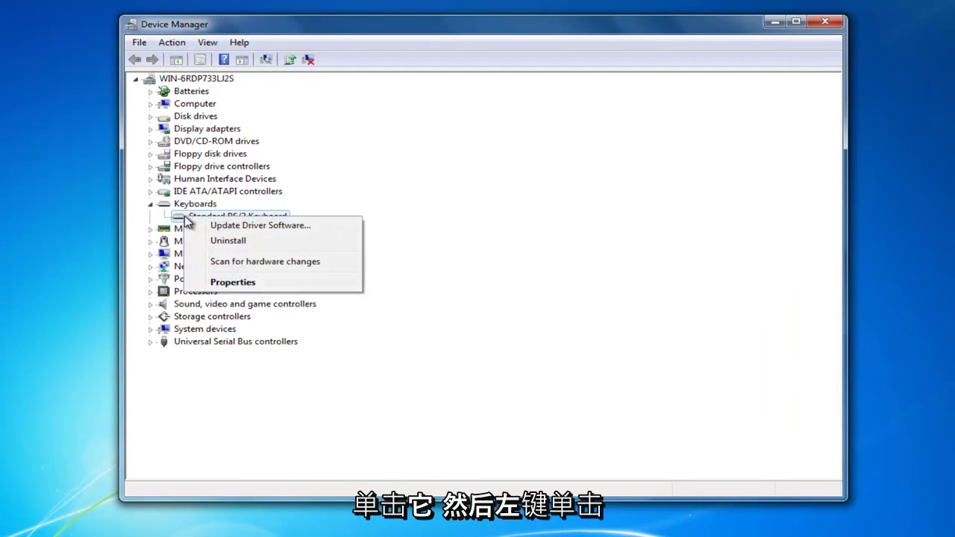
pyautogui.click(226, 224)
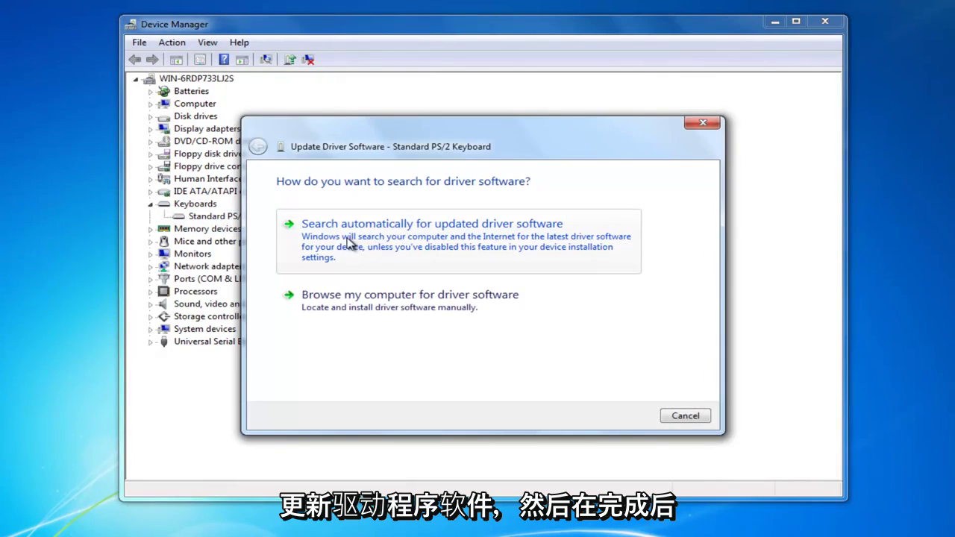
pyautogui.click(490, 247)
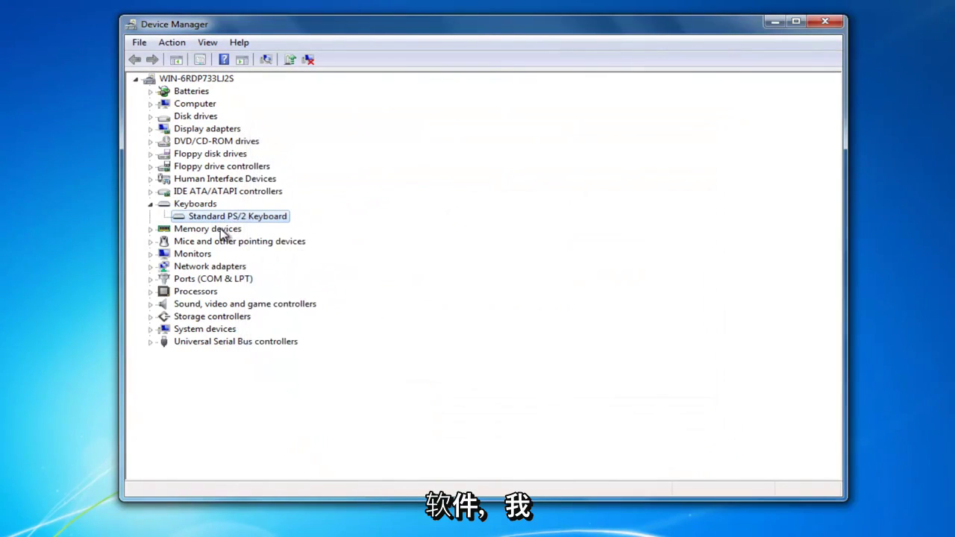
# Review the Standard PS/2 Keyboard properties and confirm with OK.
pyautogui.rightClick(223, 218)
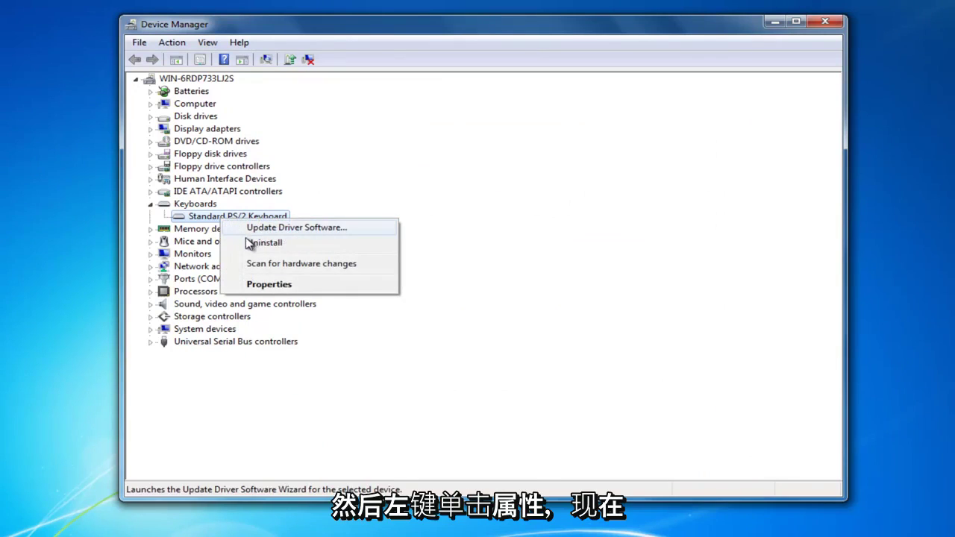
pyautogui.click(257, 284)
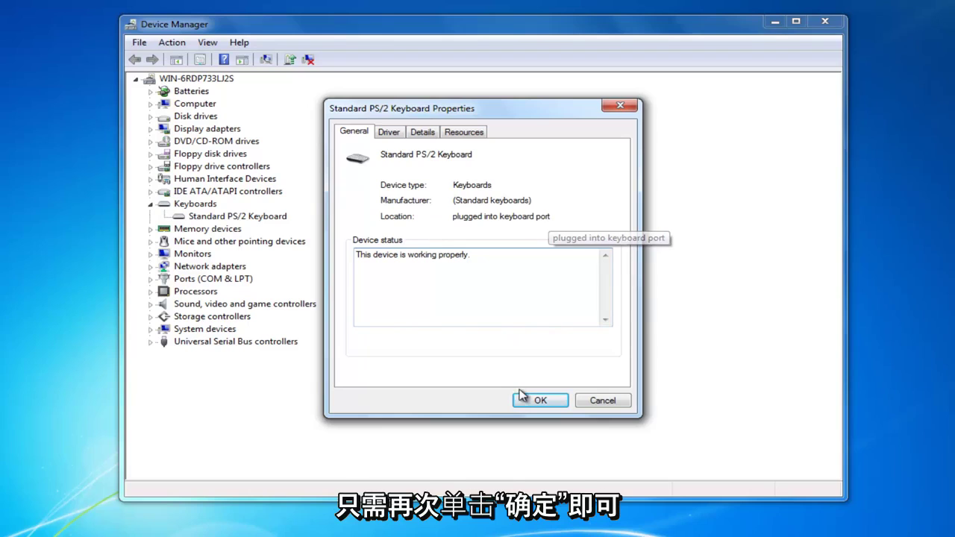
pyautogui.click(538, 402)
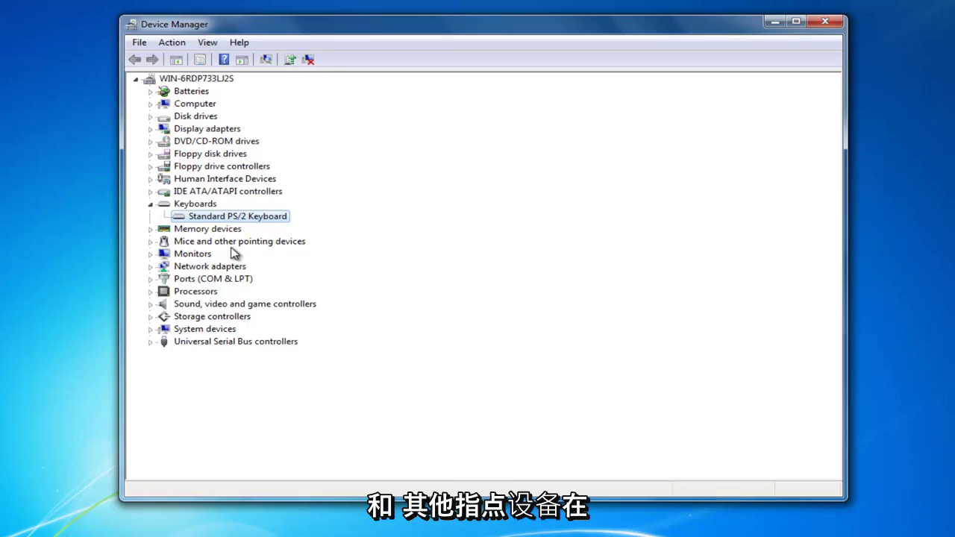
# Auto-search for a VMware Pointing Device driver update, close the wizard, and open the device's properties.
pyautogui.click(151, 243)
pyautogui.click(230, 258)
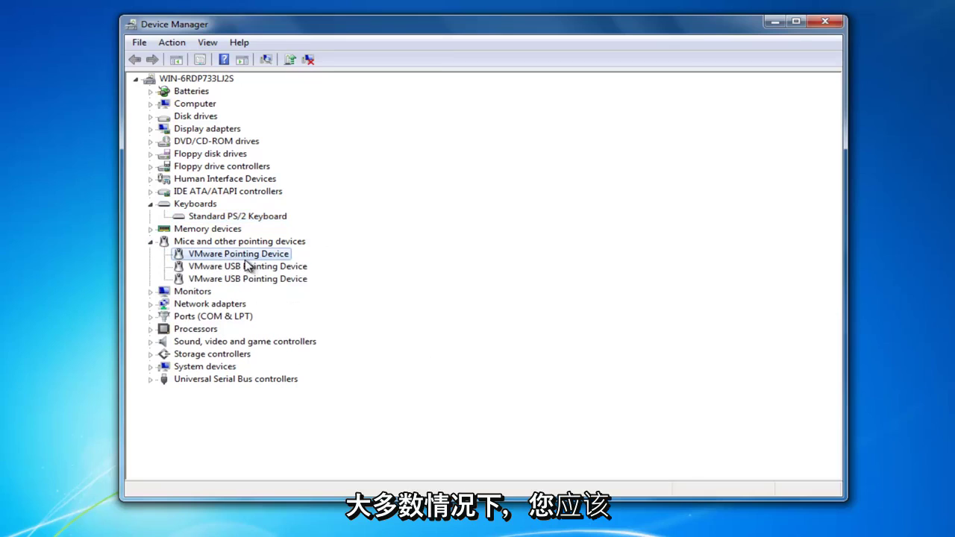
pyautogui.rightClick(206, 258)
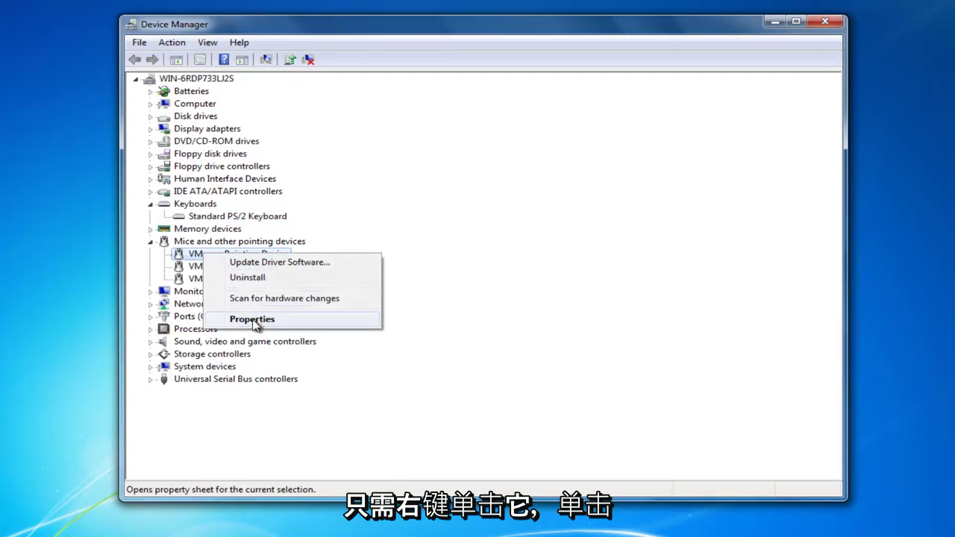
pyautogui.click(253, 263)
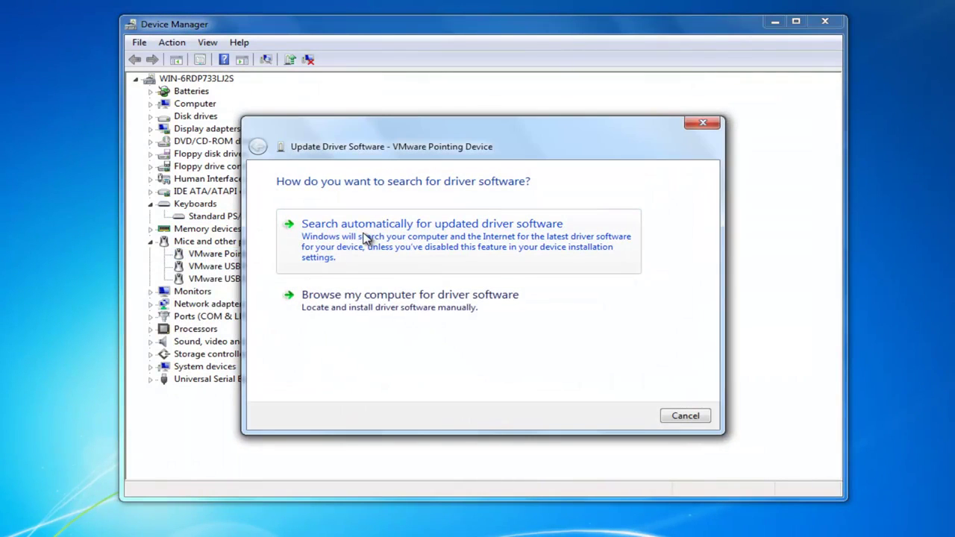
pyautogui.click(366, 237)
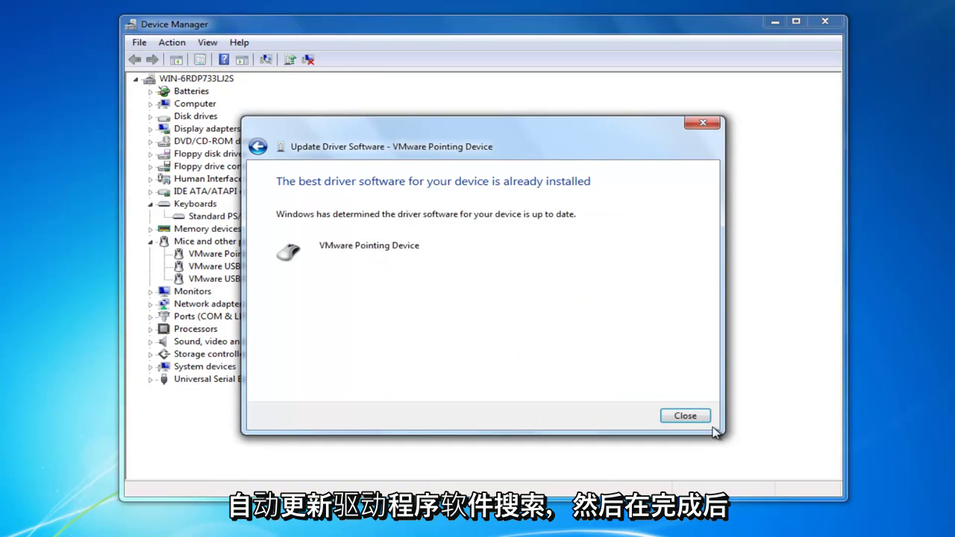
pyautogui.press('Return')
pyautogui.rightClick(218, 255)
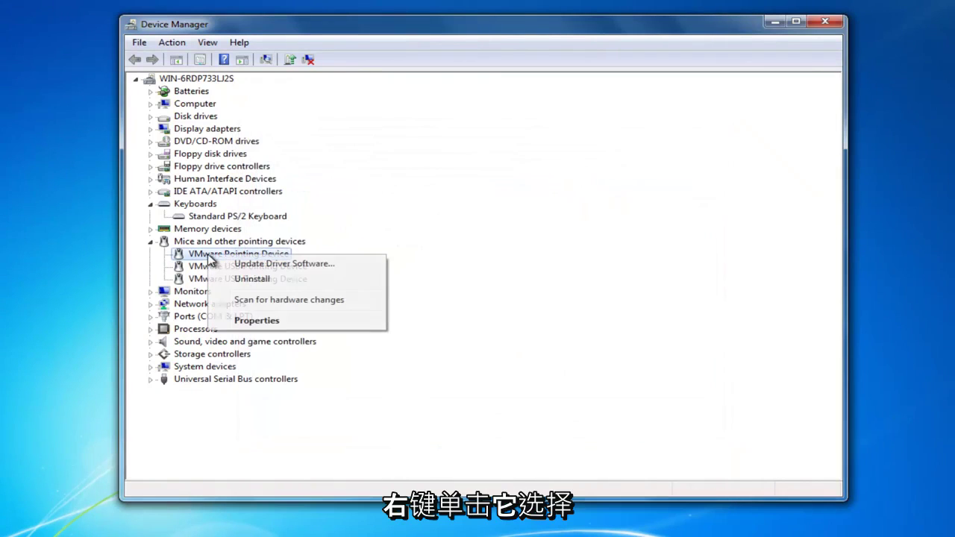
pyautogui.click(261, 322)
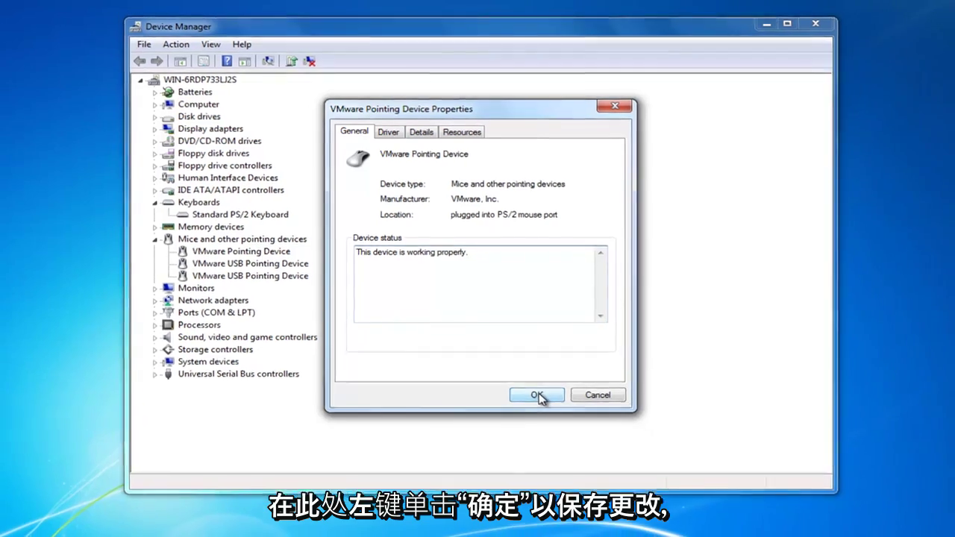
# Close Device Manager, open Power Options via a 'power options' search, and edit the High performance plan.
pyautogui.click(528, 381)
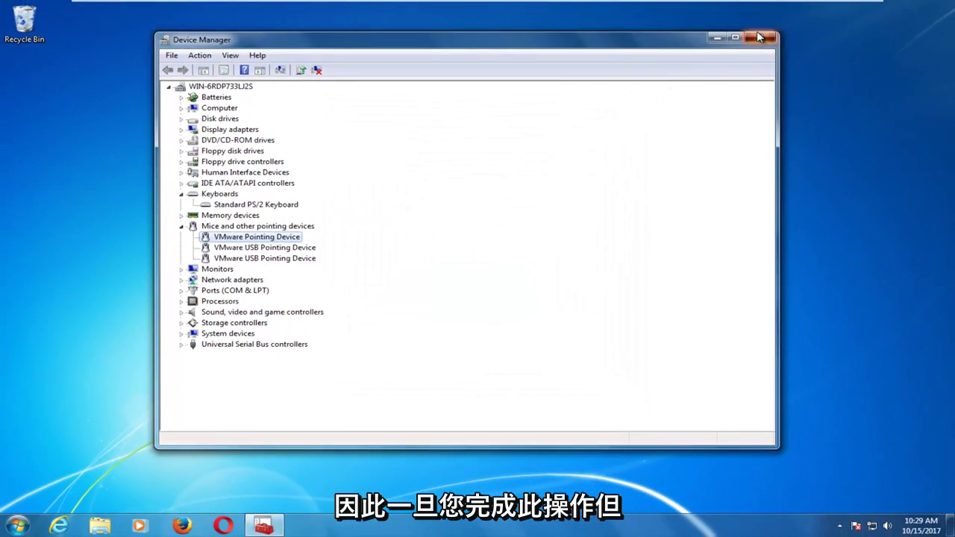
pyautogui.click(792, 29)
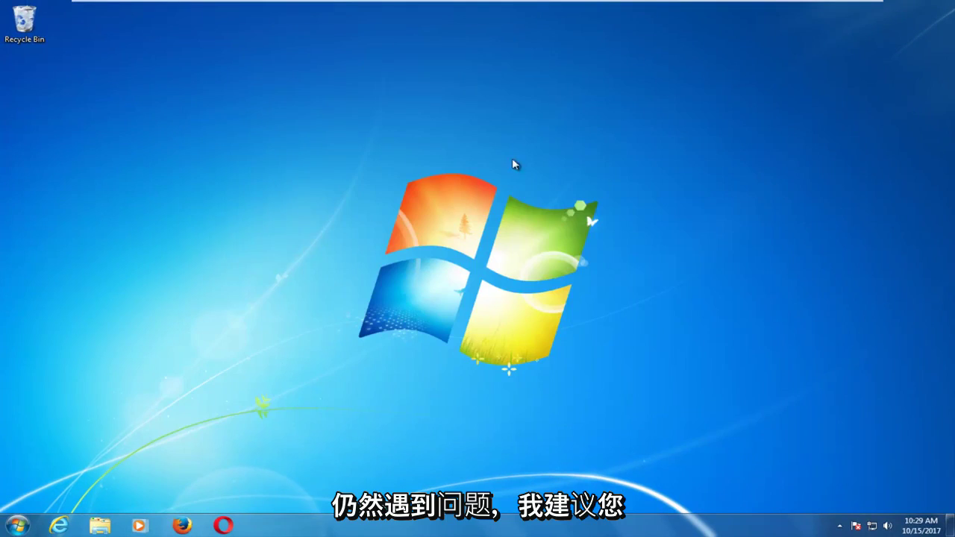
pyautogui.click(16, 526)
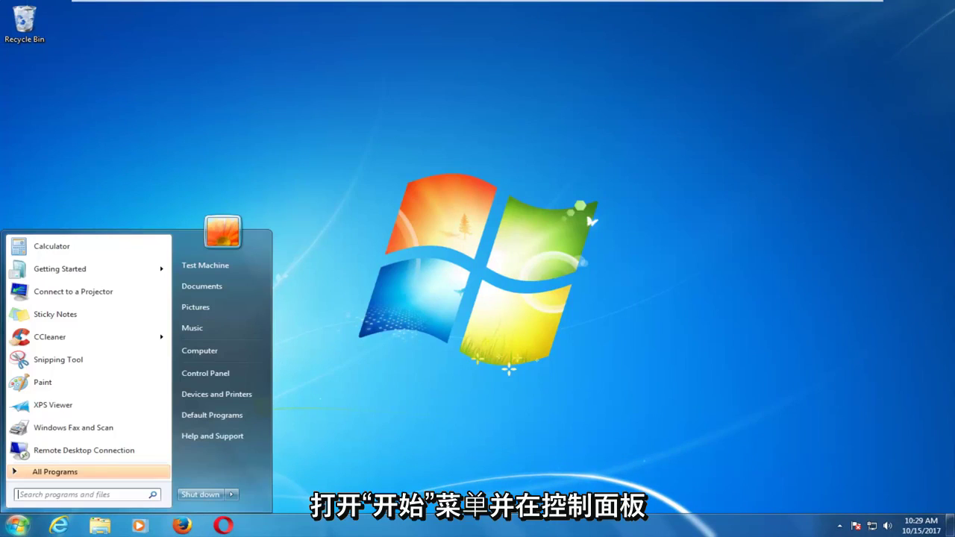
pyautogui.write('power o')
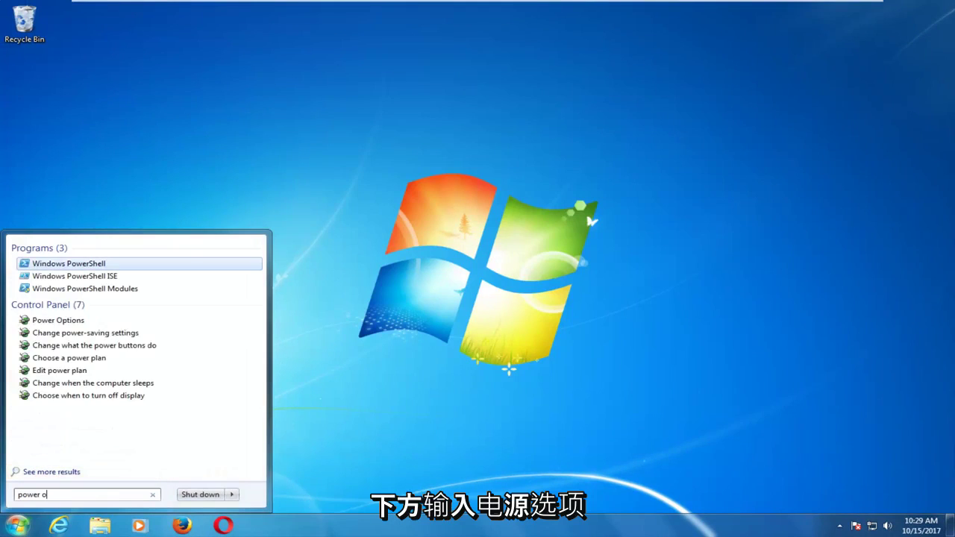
pyautogui.write('ptions')
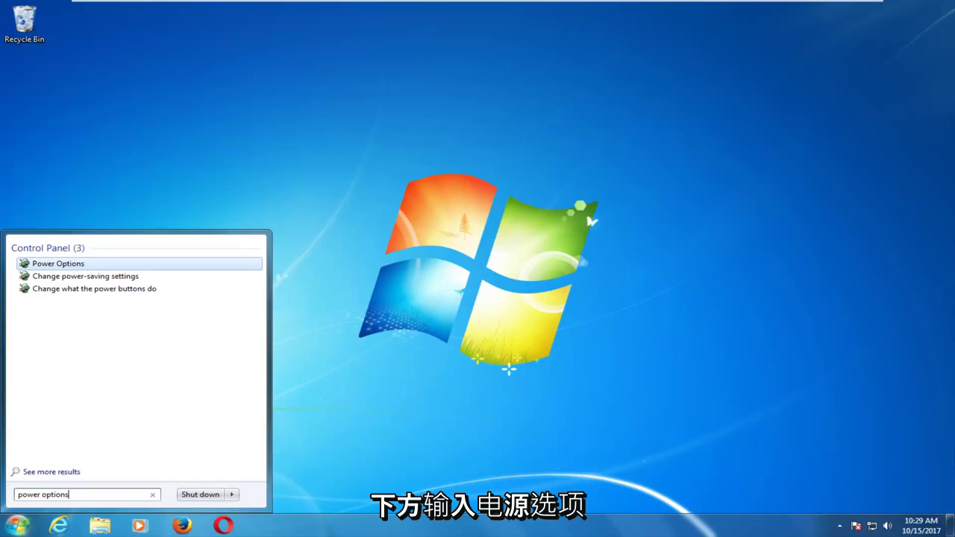
pyautogui.click(58, 264)
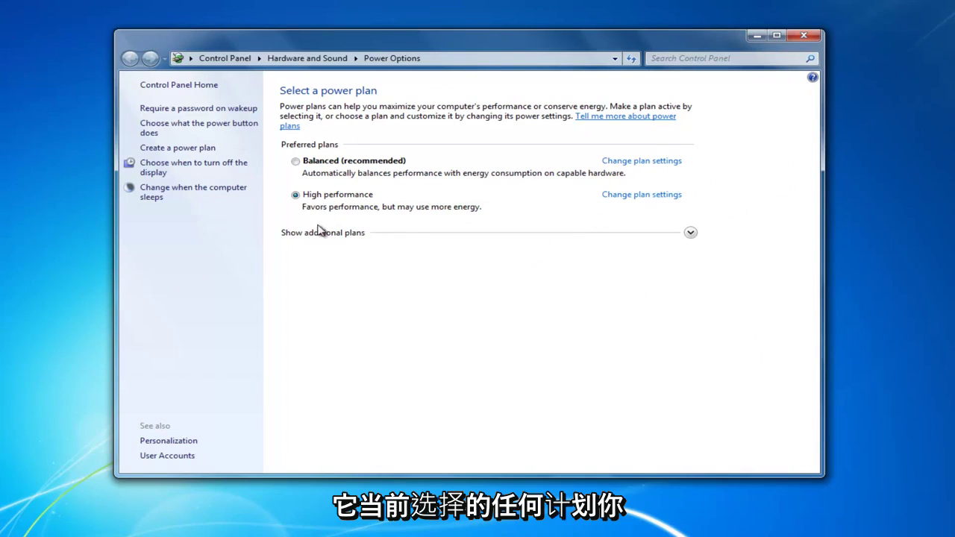
pyautogui.click(618, 196)
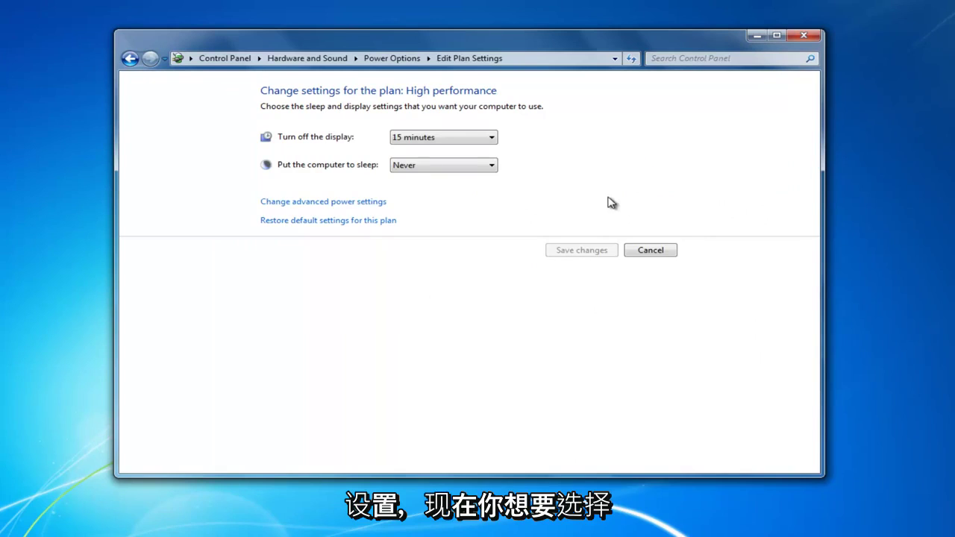
# Set High performance Sleep after to 0 minutes in advanced power settings, apply, and reopen them.
pyautogui.click(335, 211)
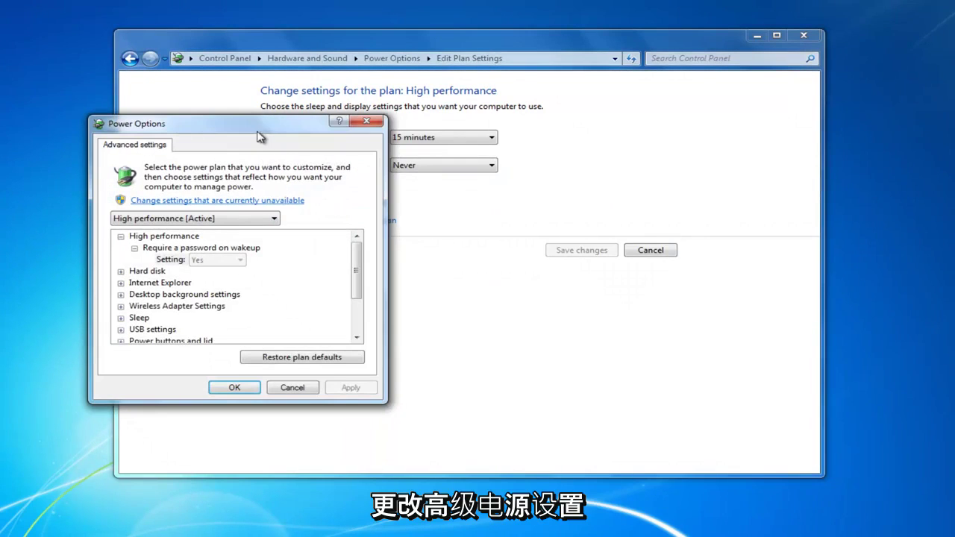
pyautogui.moveTo(258, 131); pyautogui.dragTo(469, 129)
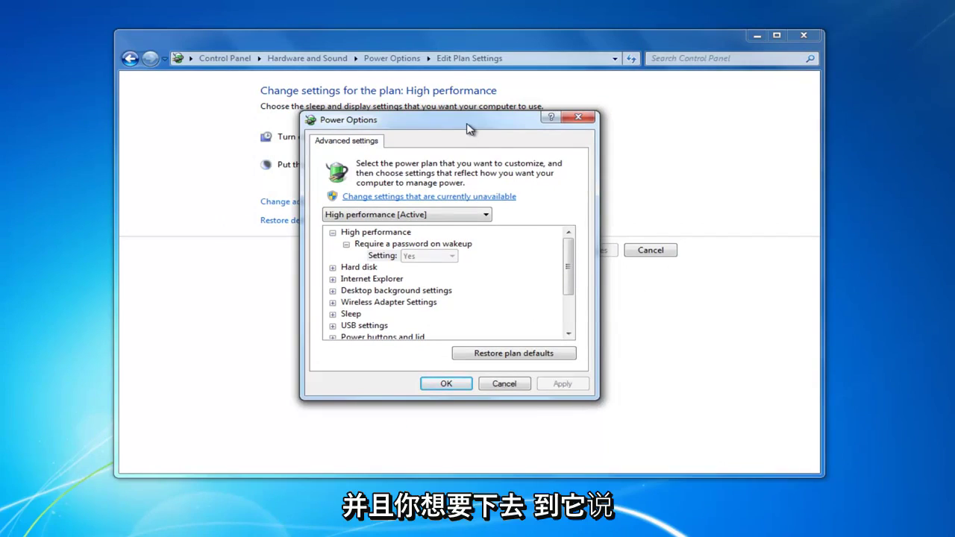
pyautogui.moveTo(571, 267); pyautogui.dragTo(572, 285)
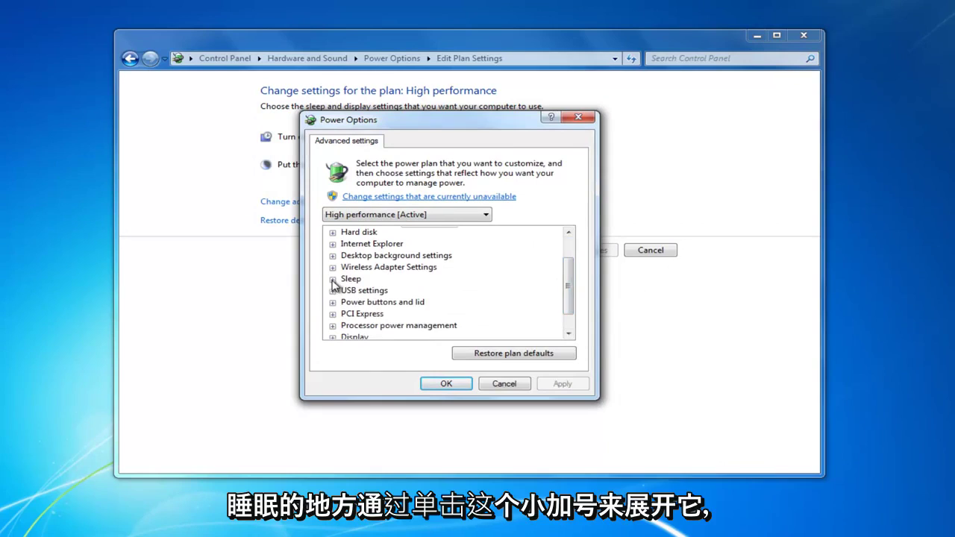
pyautogui.click(333, 279)
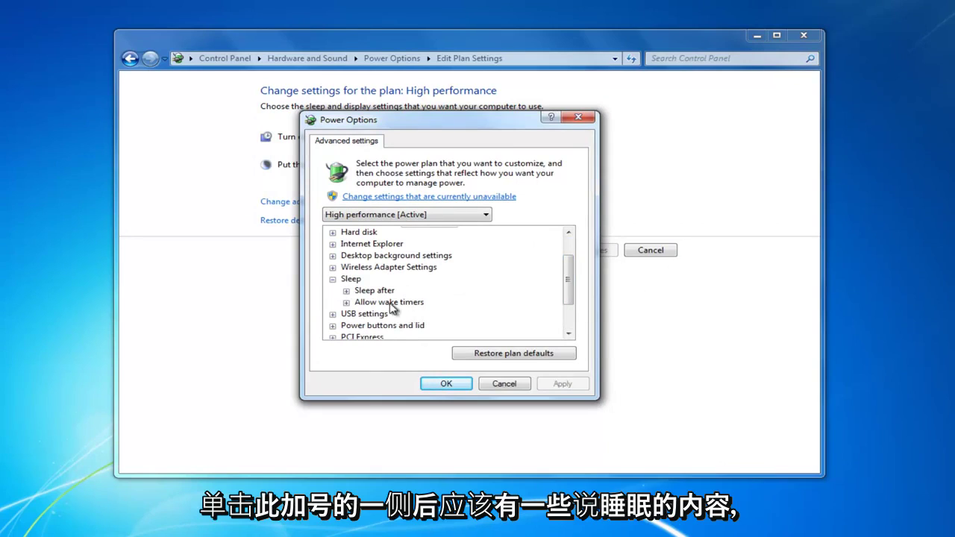
pyautogui.click(347, 292)
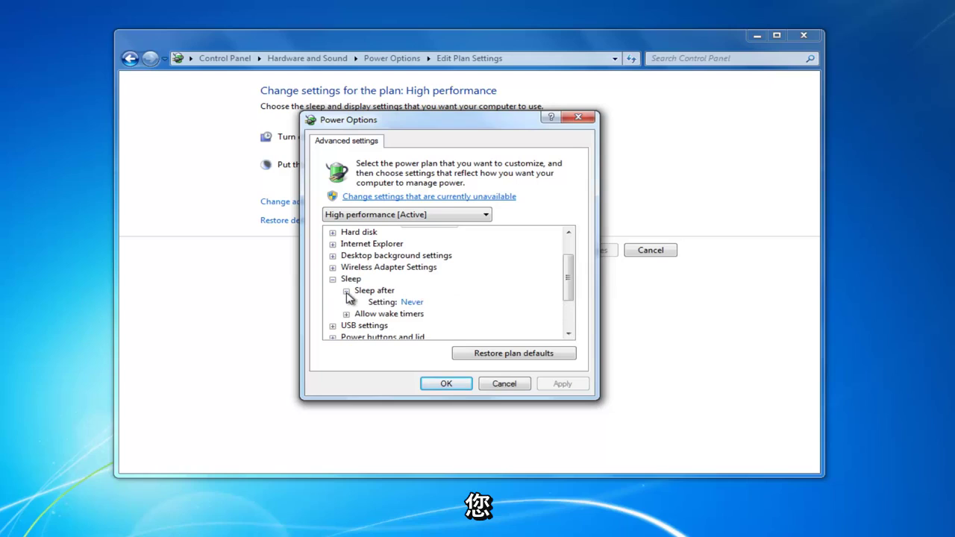
pyautogui.click(412, 302)
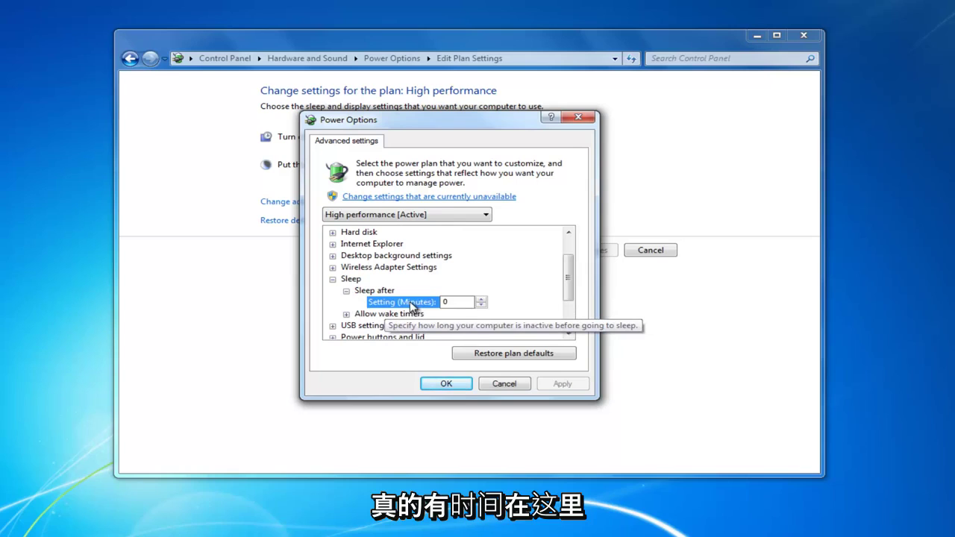
pyautogui.doubleClick(450, 301)
pyautogui.write('0')
pyautogui.click(446, 384)
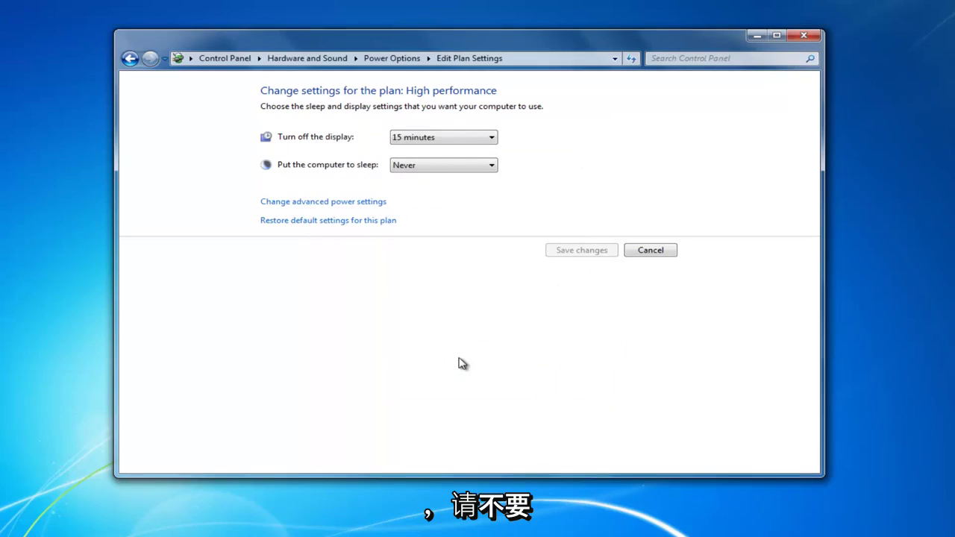
pyautogui.click(328, 203)
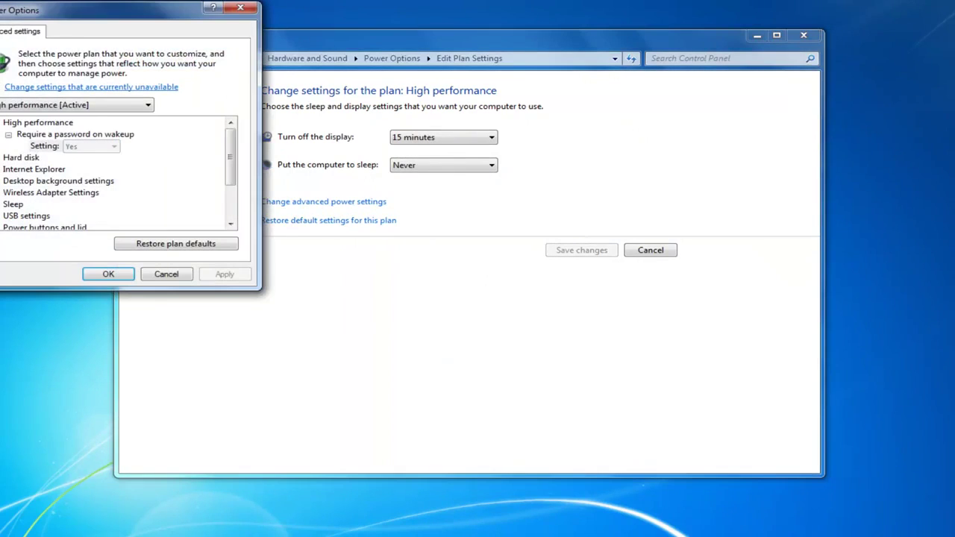
# Change Sleep after from 60 Minutes to 0 so it becomes Never.
pyautogui.moveTo(108, 17); pyautogui.dragTo(444, 122)
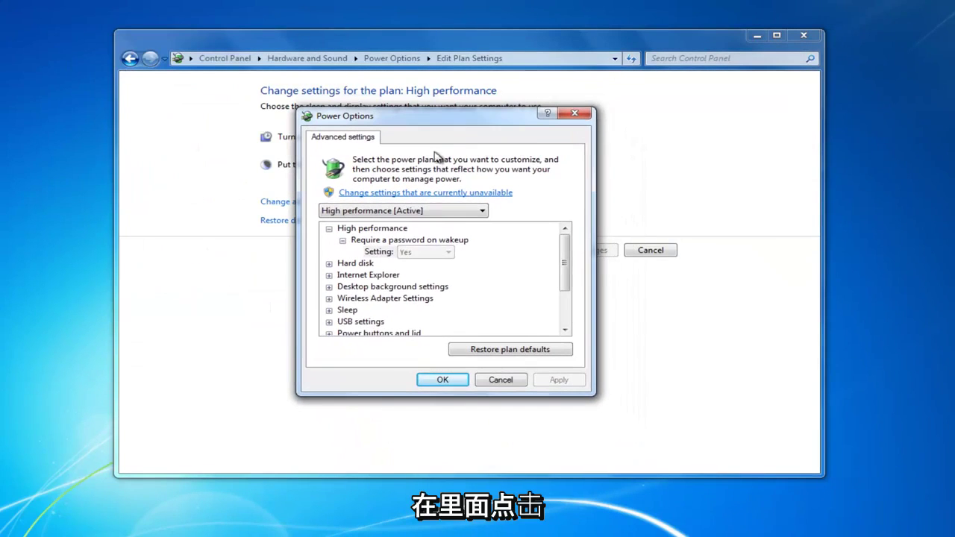
pyautogui.click(341, 315)
pyautogui.scroll(-1, 341, 315)
pyautogui.click(343, 275)
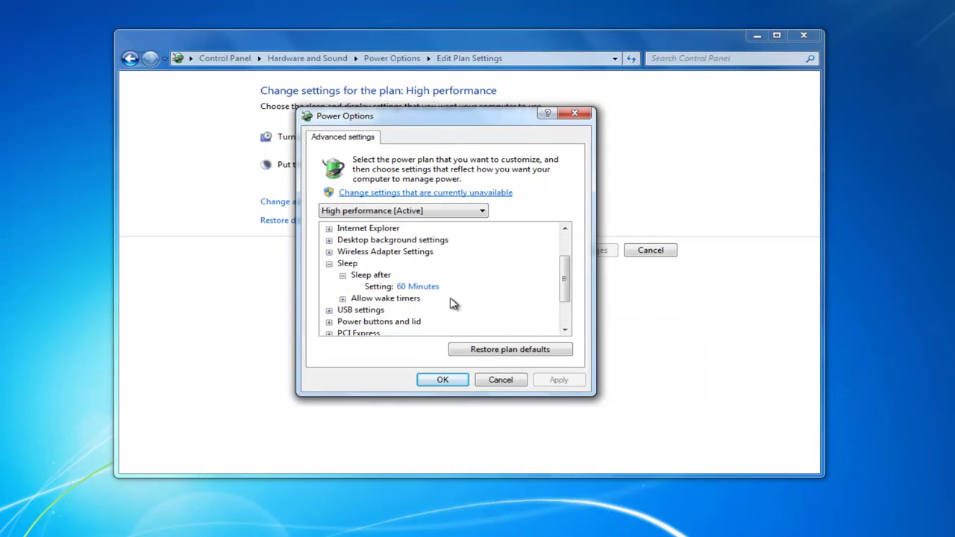
pyautogui.click(409, 292)
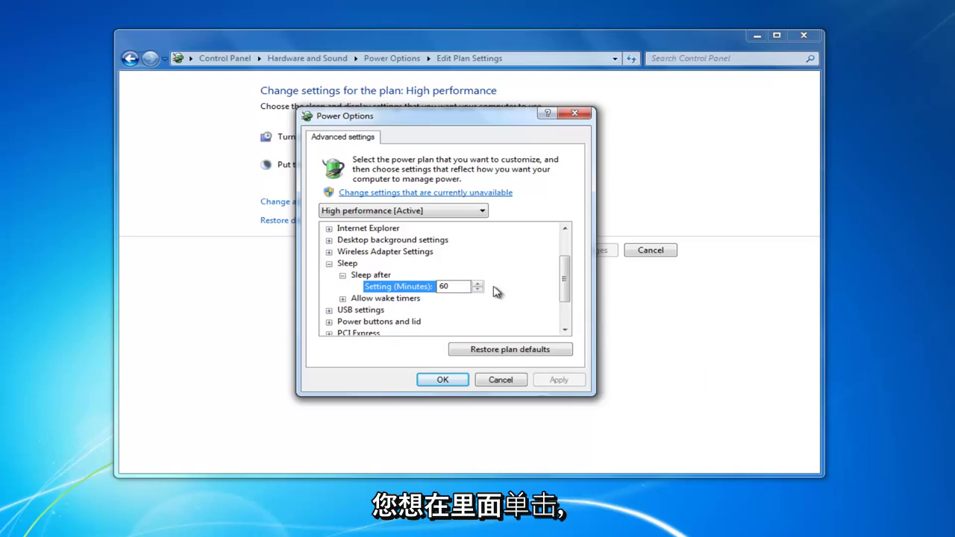
pyautogui.write('0')
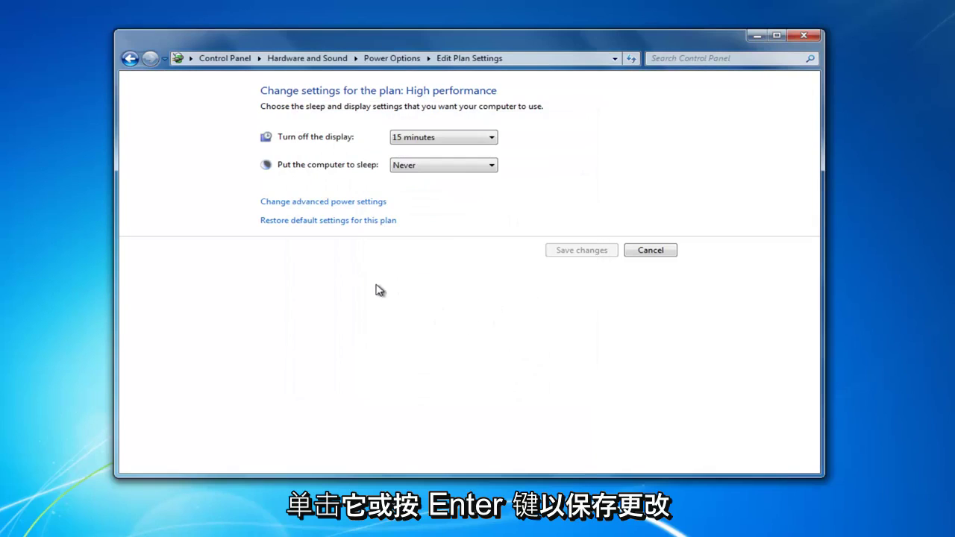
# Reopen the advanced power settings and verify Sleep after reads Never, glancing at Allow wake timers.
pyautogui.click(352, 203)
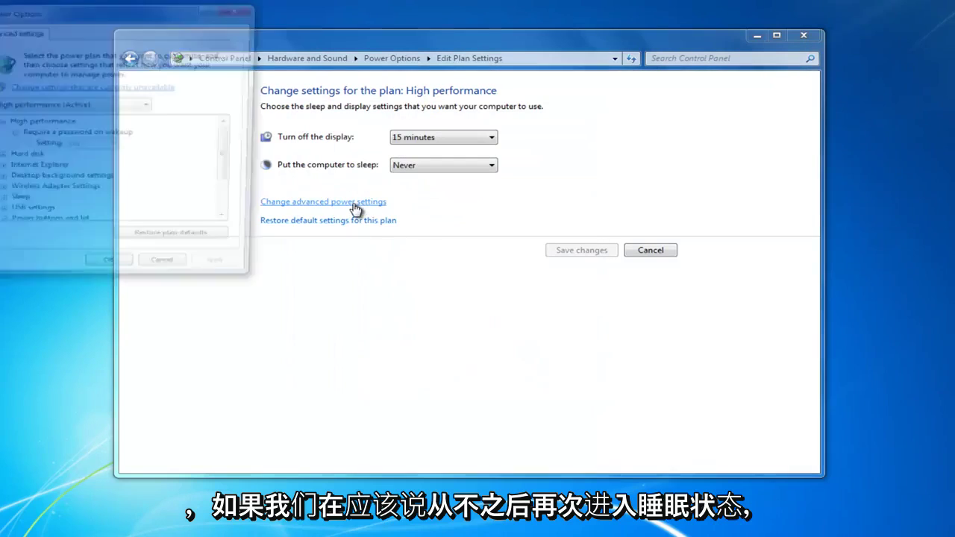
pyautogui.moveTo(138, 18); pyautogui.dragTo(453, 105)
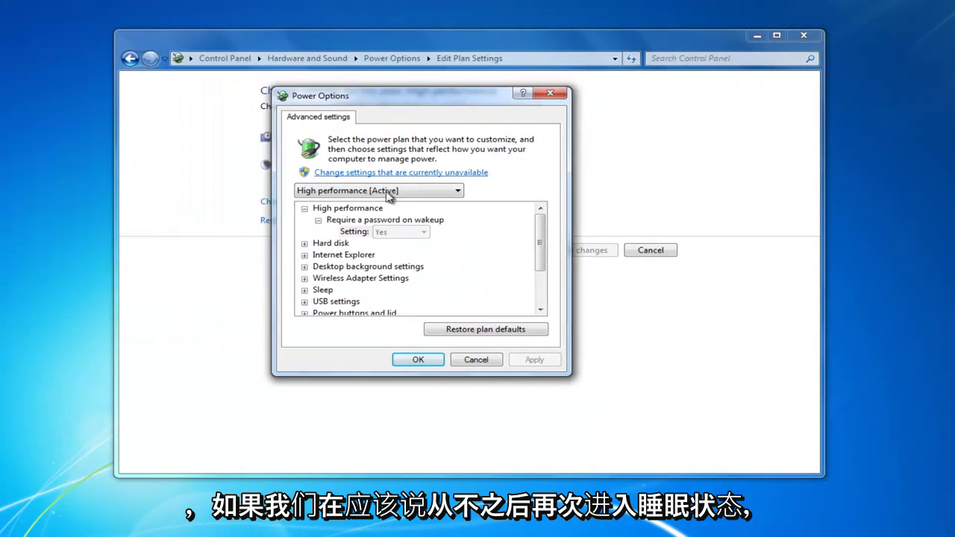
pyautogui.click(305, 291)
pyautogui.scroll(-1, 314, 295)
pyautogui.click(318, 255)
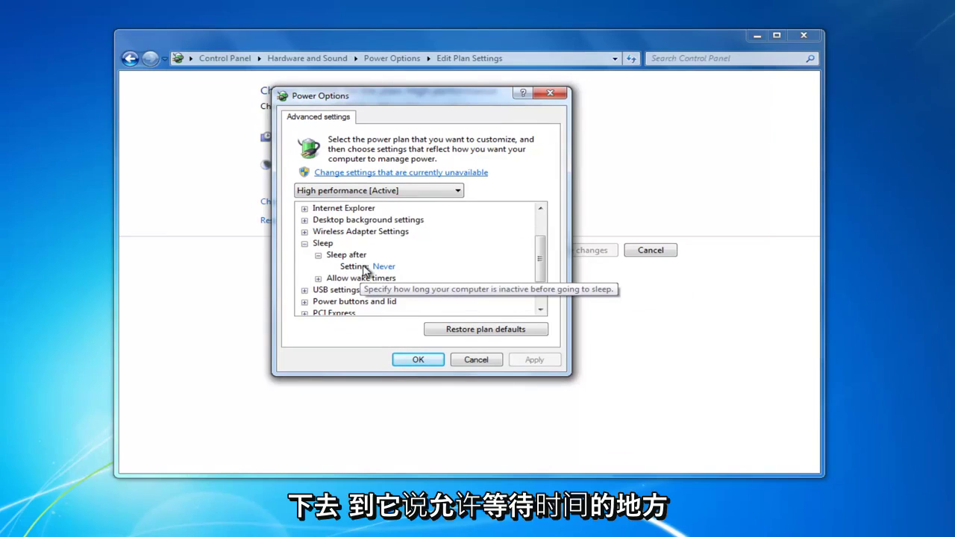
pyautogui.click(318, 278)
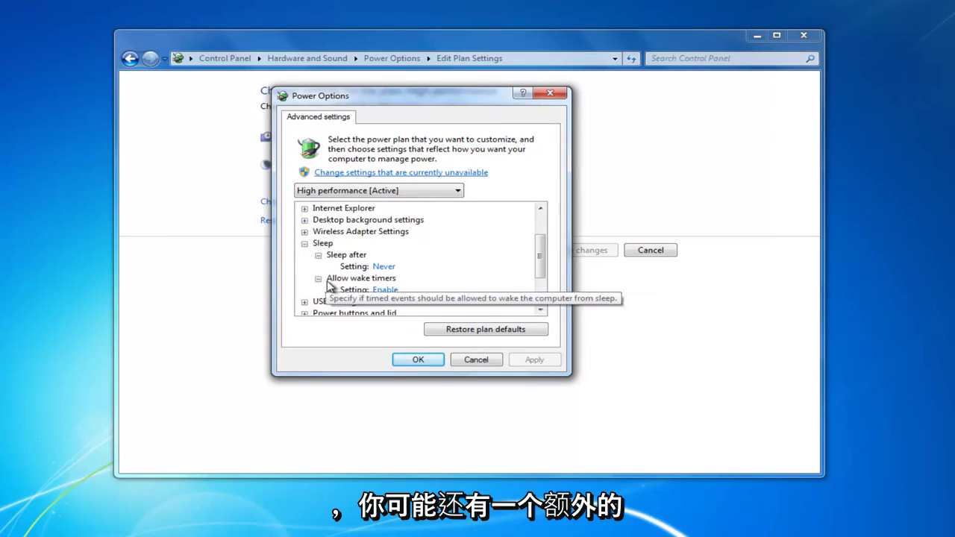
pyautogui.click(318, 278)
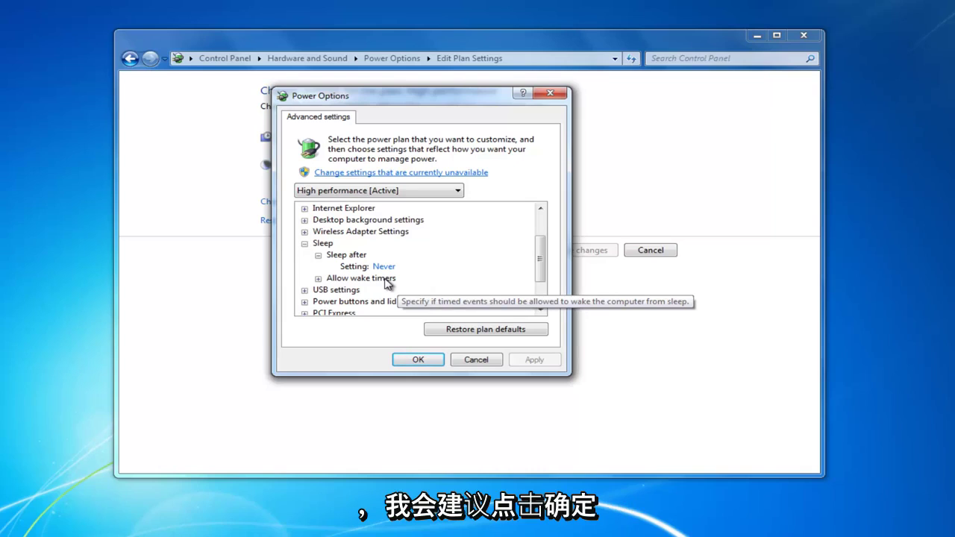
# Confirm the advanced Power Options dialog with OK and close the Edit Plan Settings window.
pyautogui.click(418, 361)
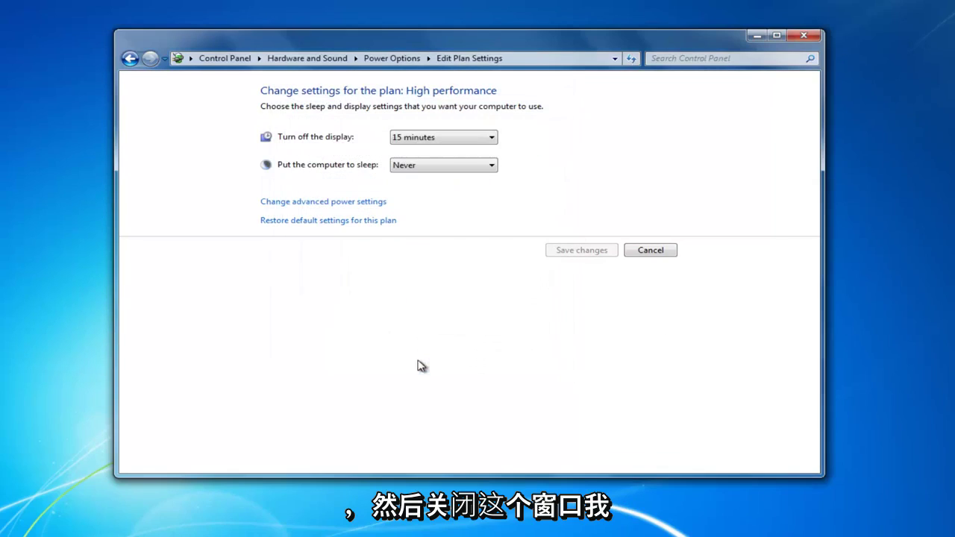
pyautogui.click(797, 32)
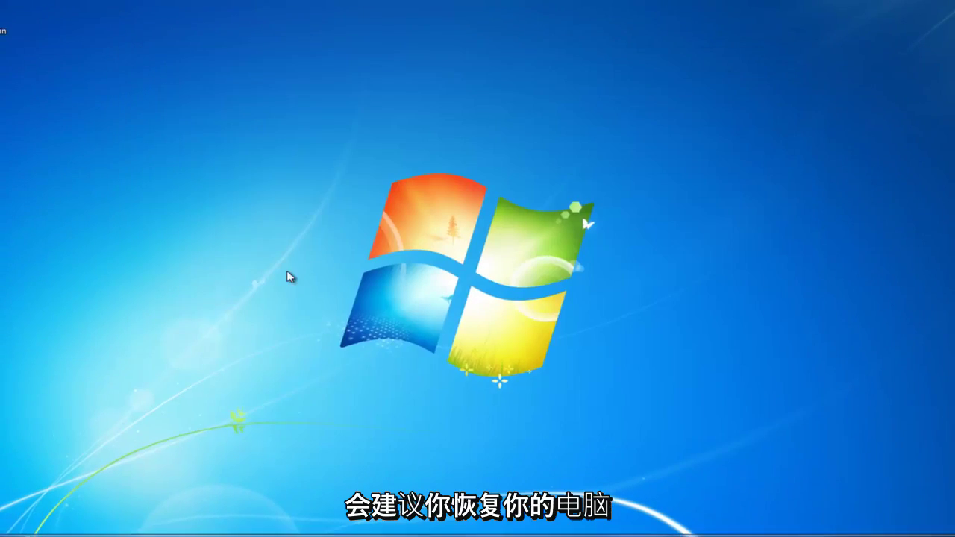